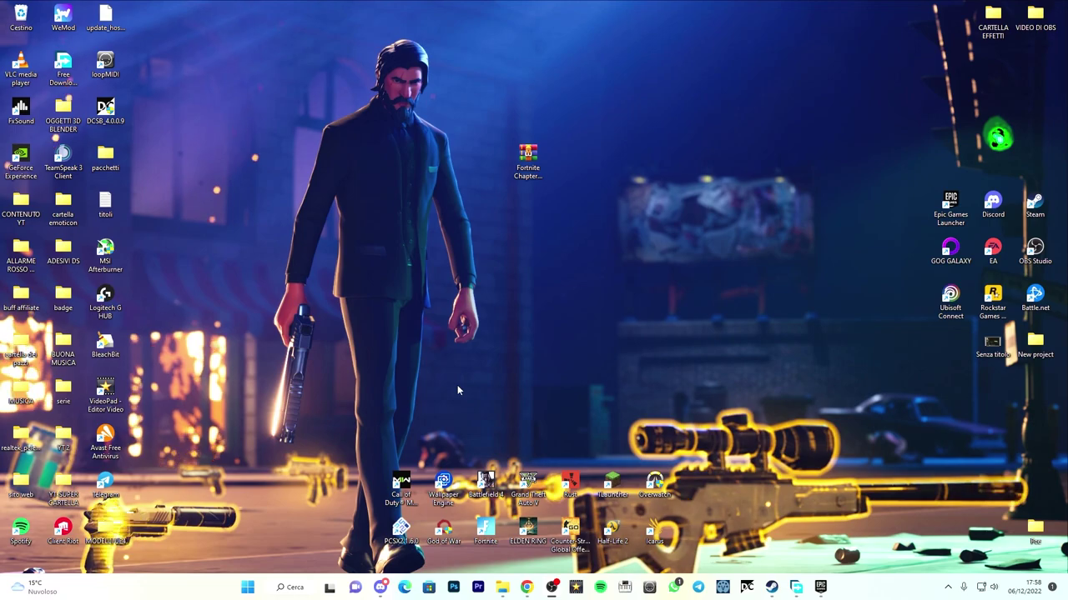
Open the Fortnite Chapter 4 Crash Fix Pack archive to view its contents, and close it.
right_click(537, 156)
mouse_move(577, 287)
click(514, 209)
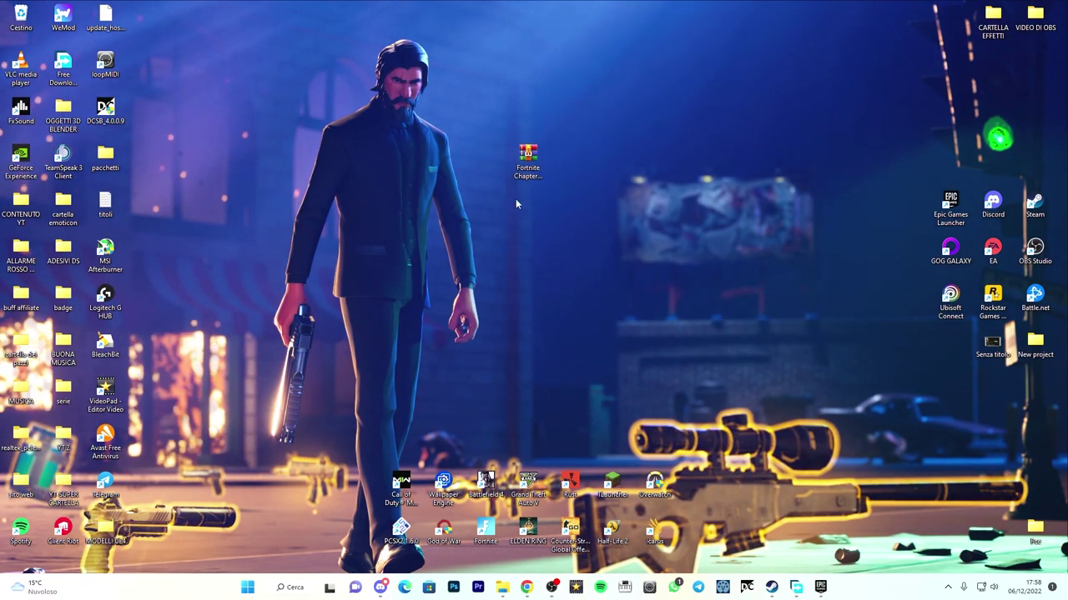
double_click(527, 157)
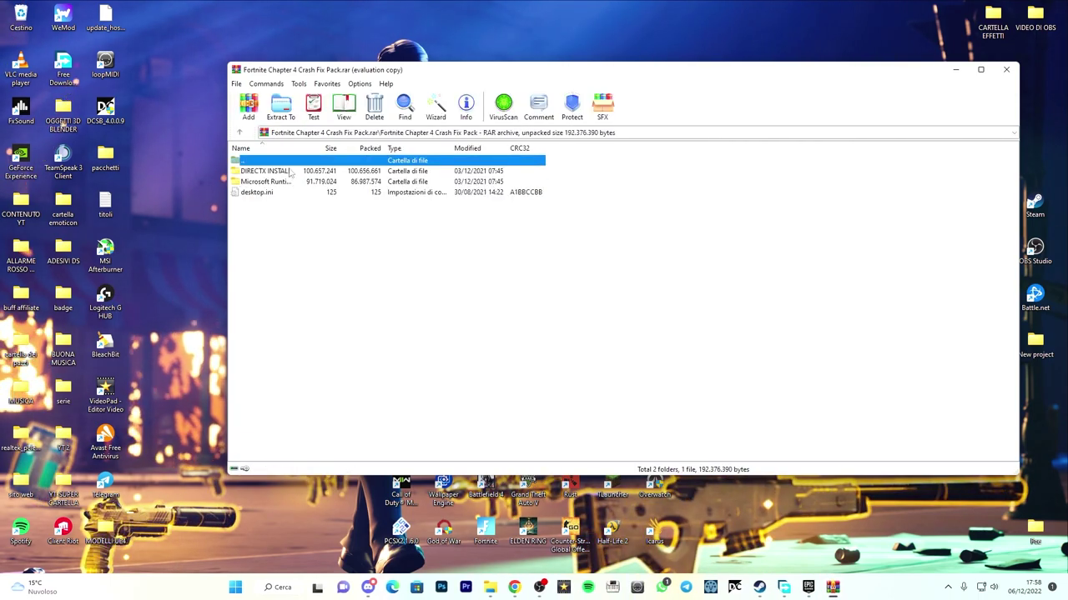
click(708, 228)
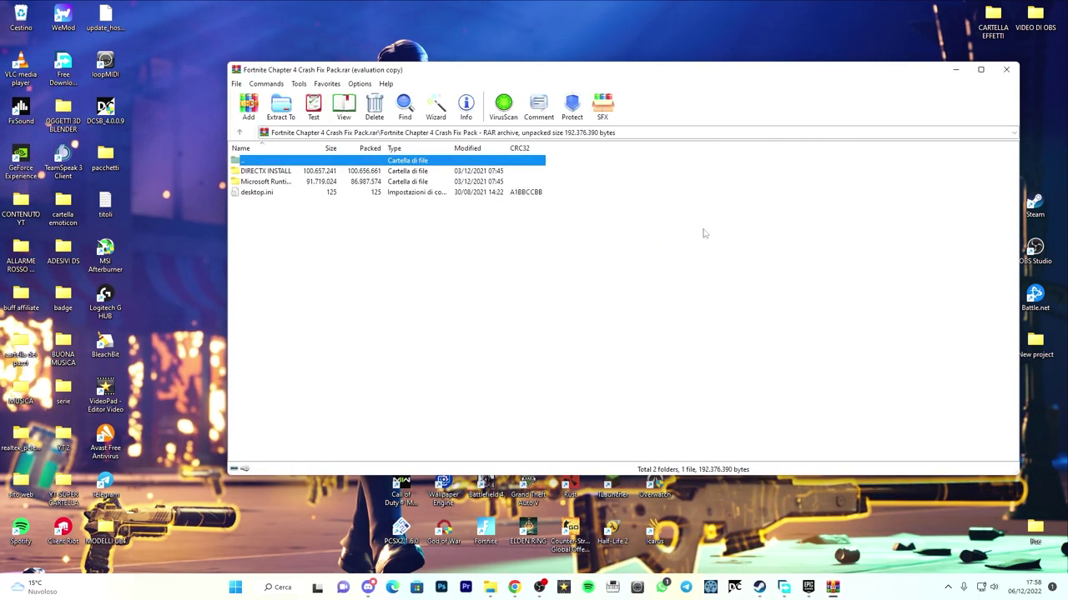
click(1006, 70)
Extract the Fortnite Chapter 4 Crash Fix Pack archive to a desktop folder with WinRAR and place that folder near the archive.
right_click(529, 160)
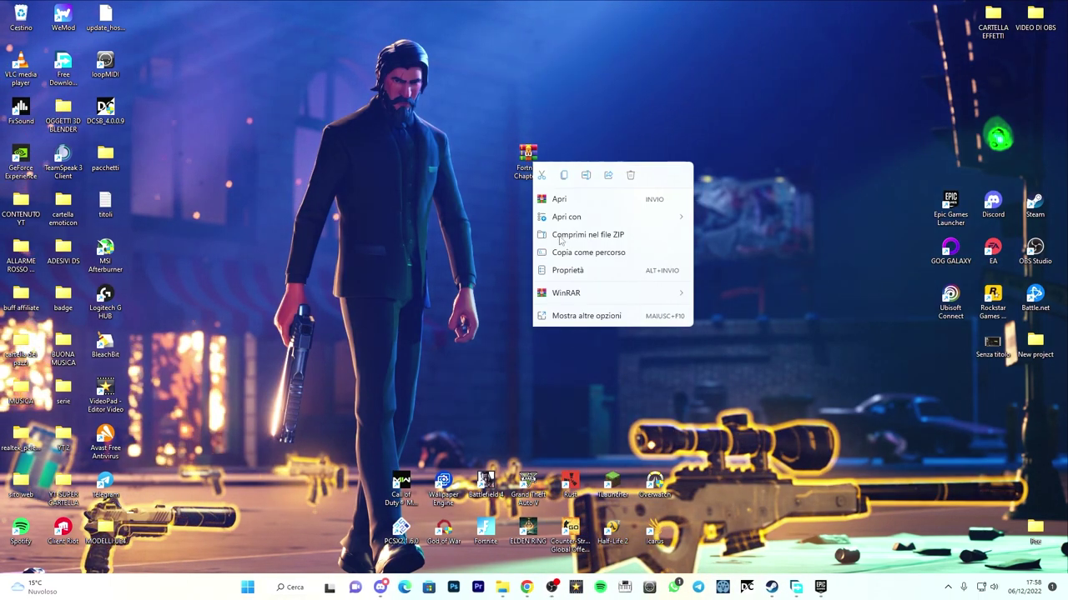
mouse_move(600, 292)
click(739, 331)
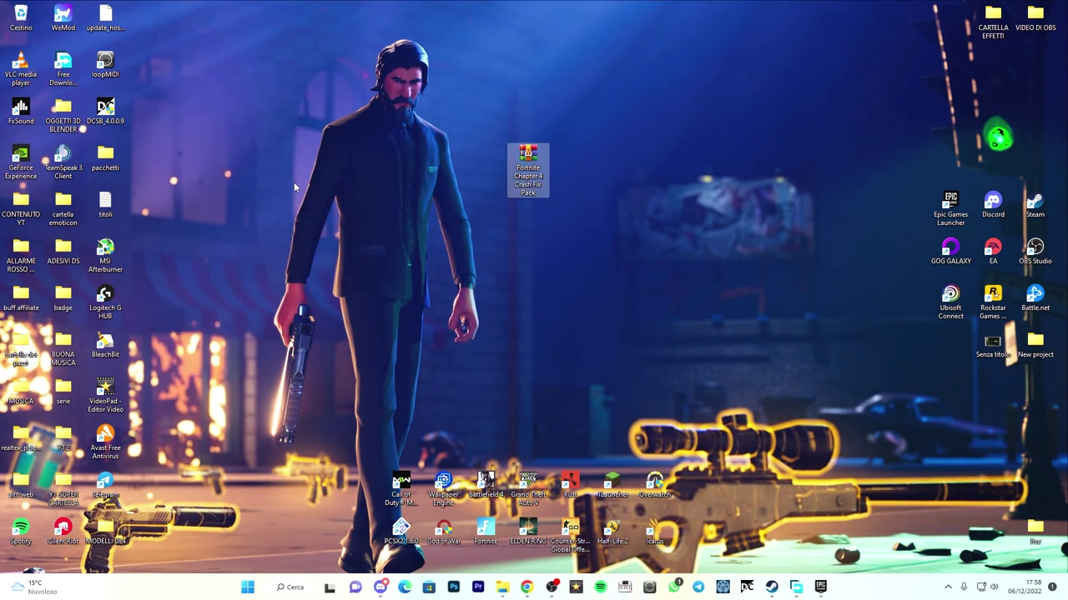
right_click(326, 182)
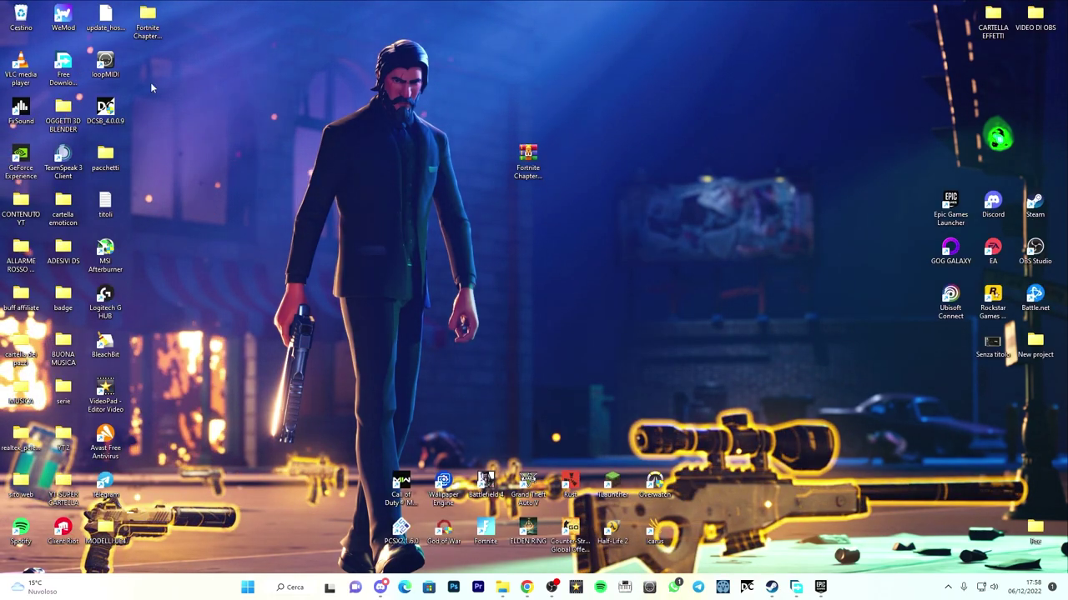
drag(148, 21, 428, 171)
Run install_all from the extracted pack's Microsoft Runtime c++ SOFTWARE INSTALL folder, and close the folder window.
double_click(400, 165)
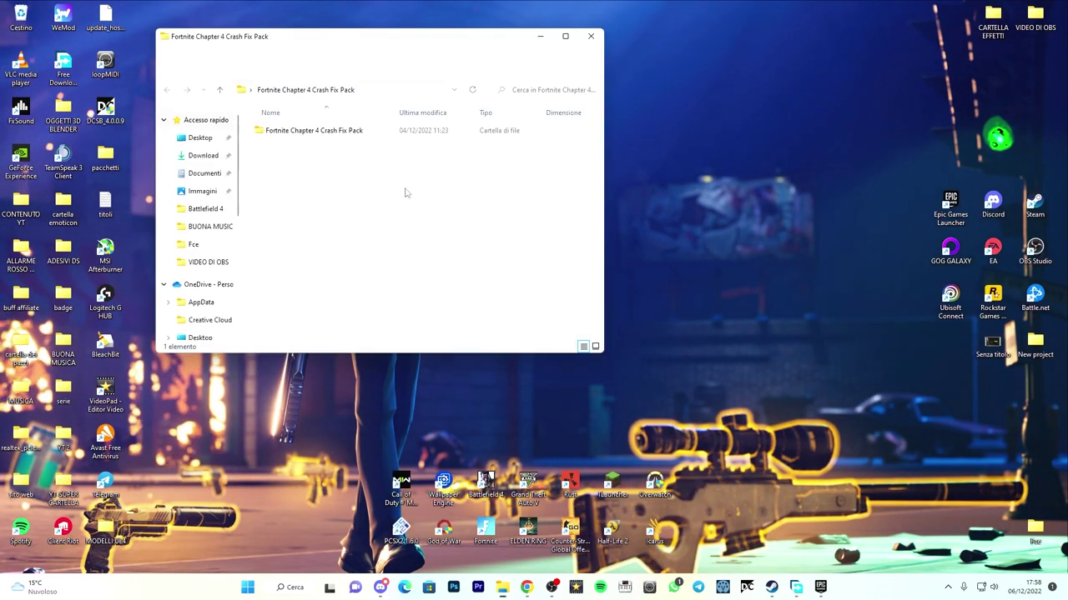
double_click(306, 147)
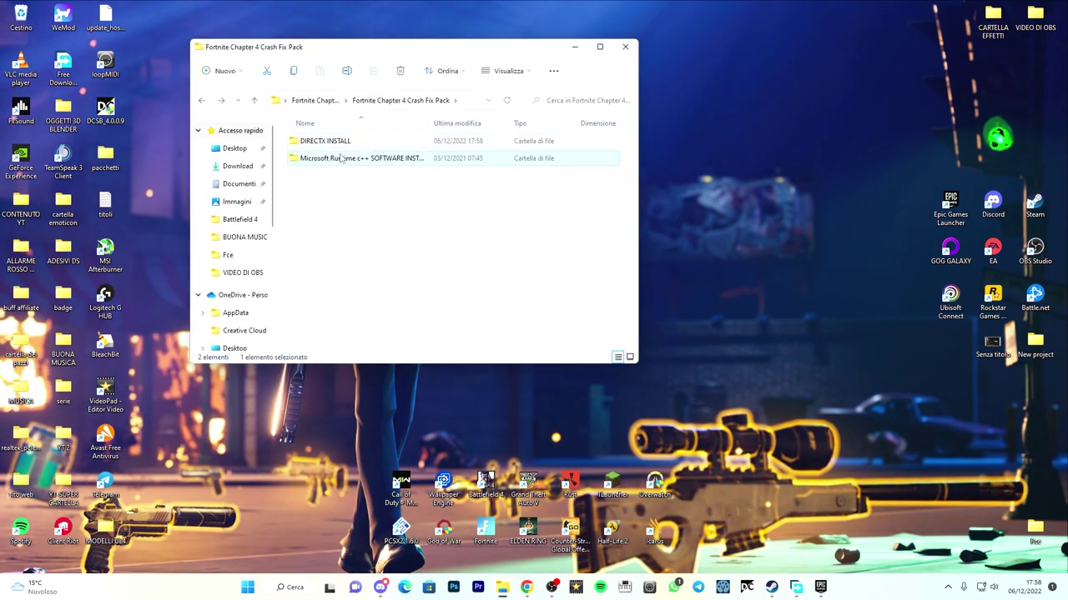
click(200, 101)
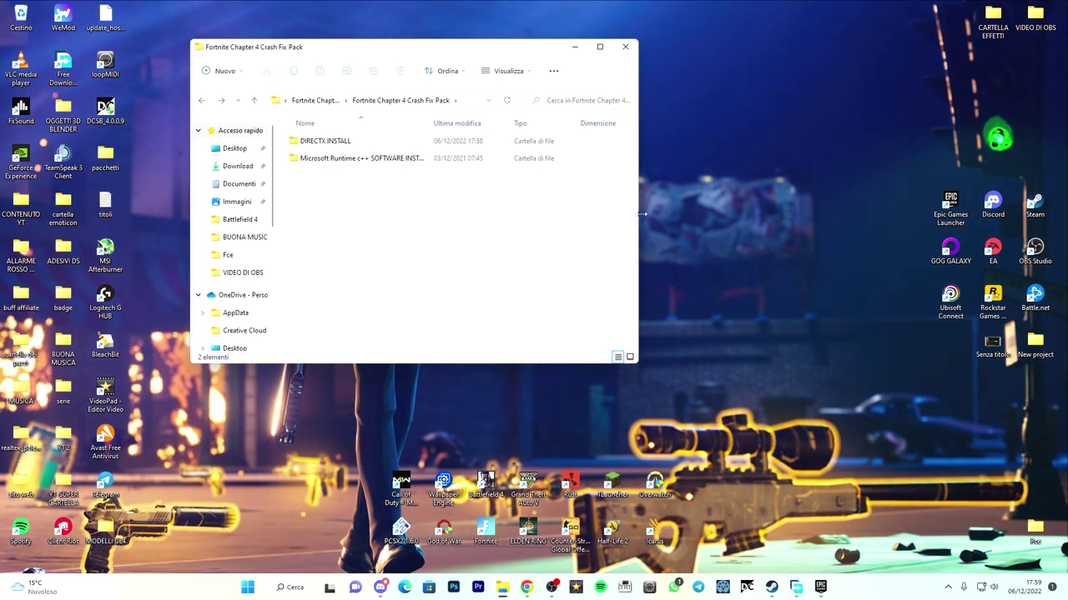
double_click(348, 161)
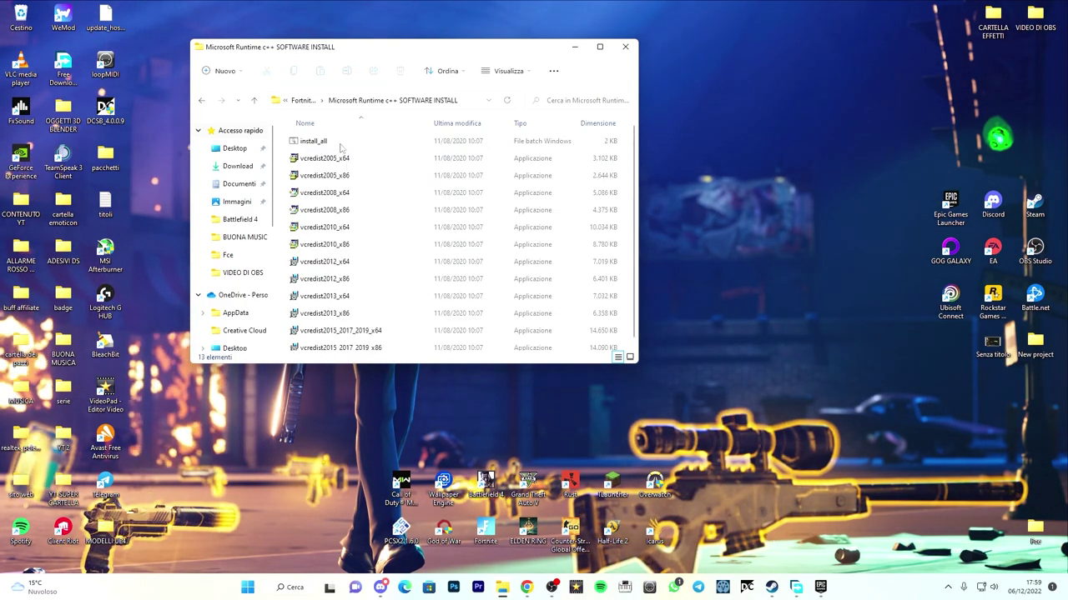
double_click(340, 148)
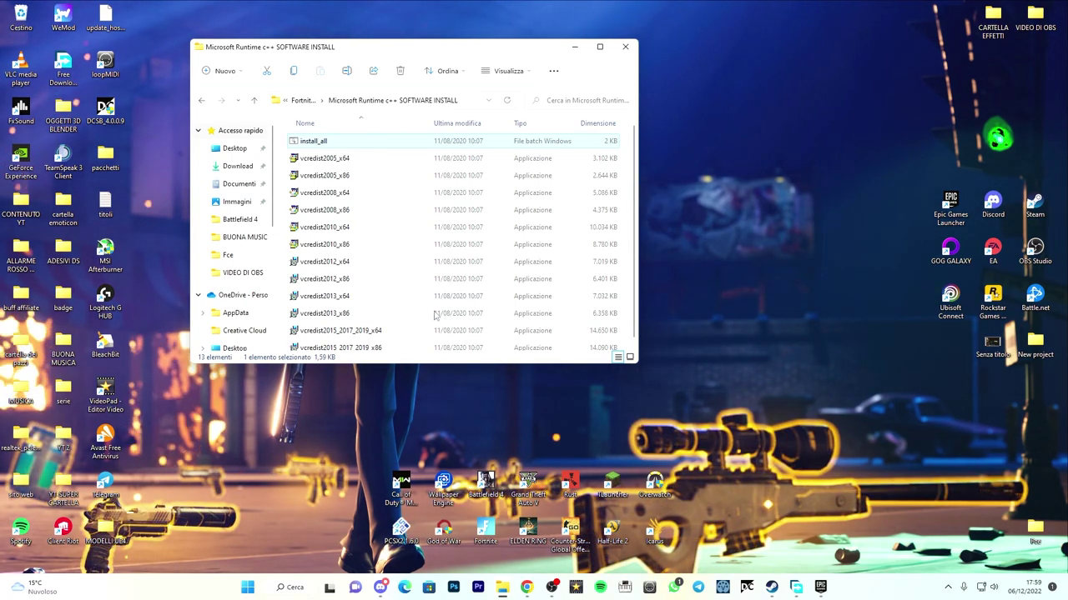
click(625, 46)
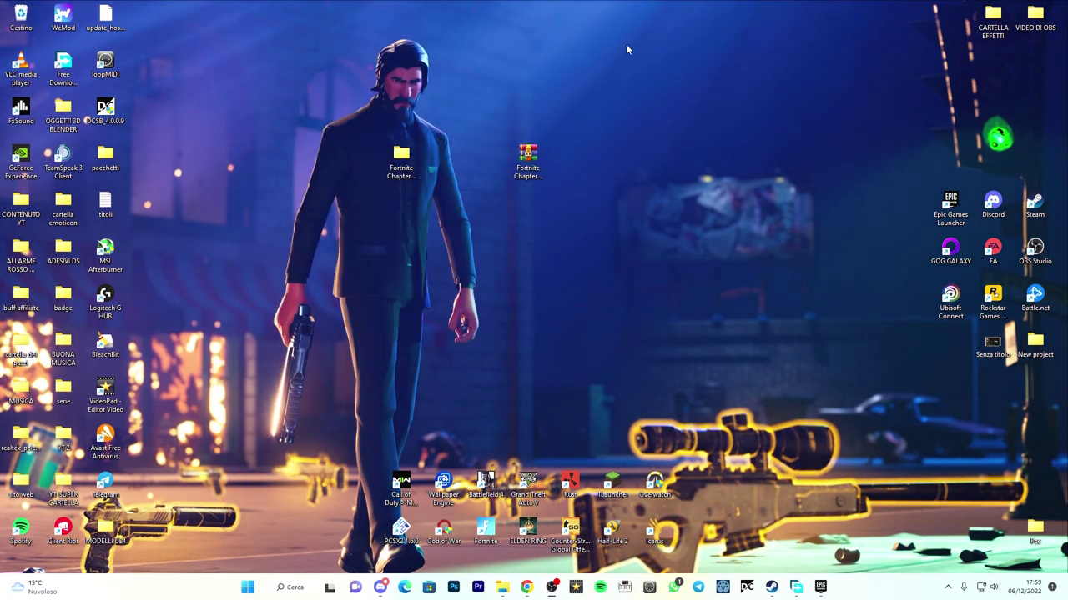
Switch to the Epic Games Launcher and view Fortnite's management options, including file verification, and close them.
click(821, 588)
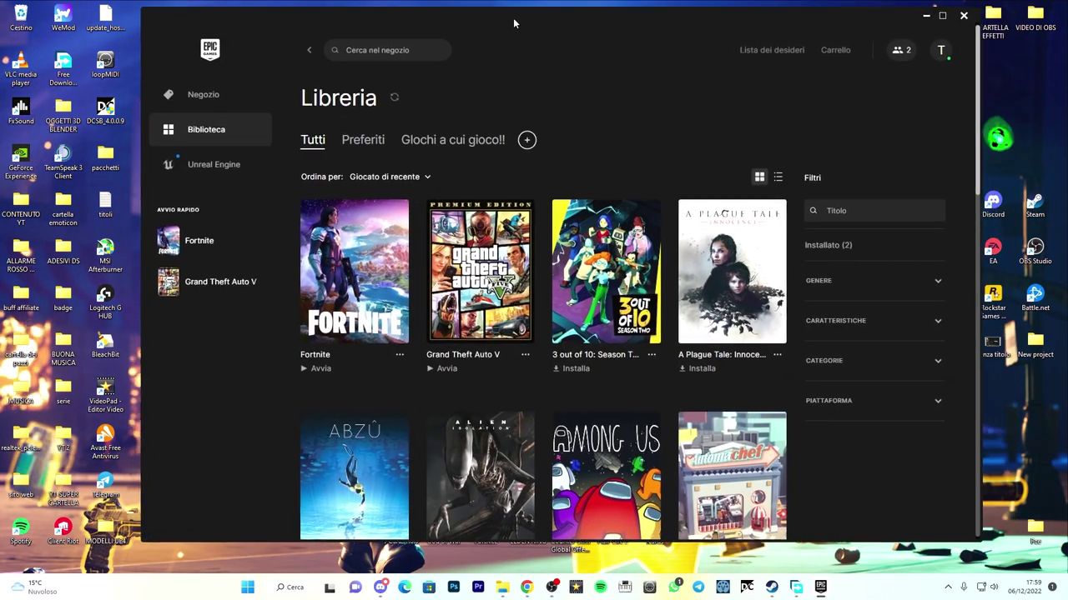
drag(513, 24, 504, 22)
click(390, 357)
click(213, 246)
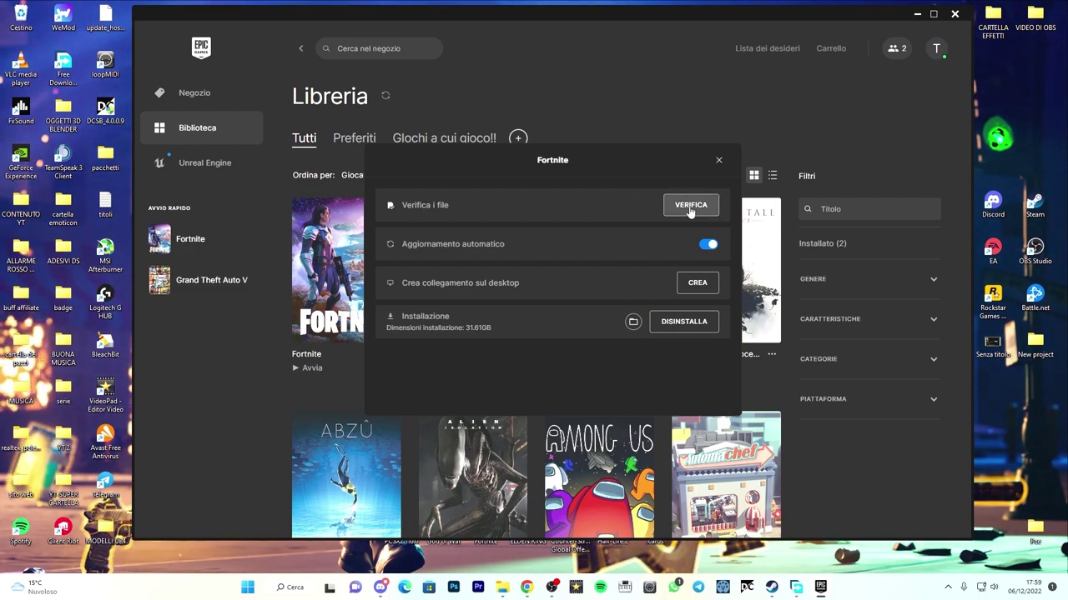
click(719, 161)
Open Fortnite's installation folder from the game's management options.
click(390, 353)
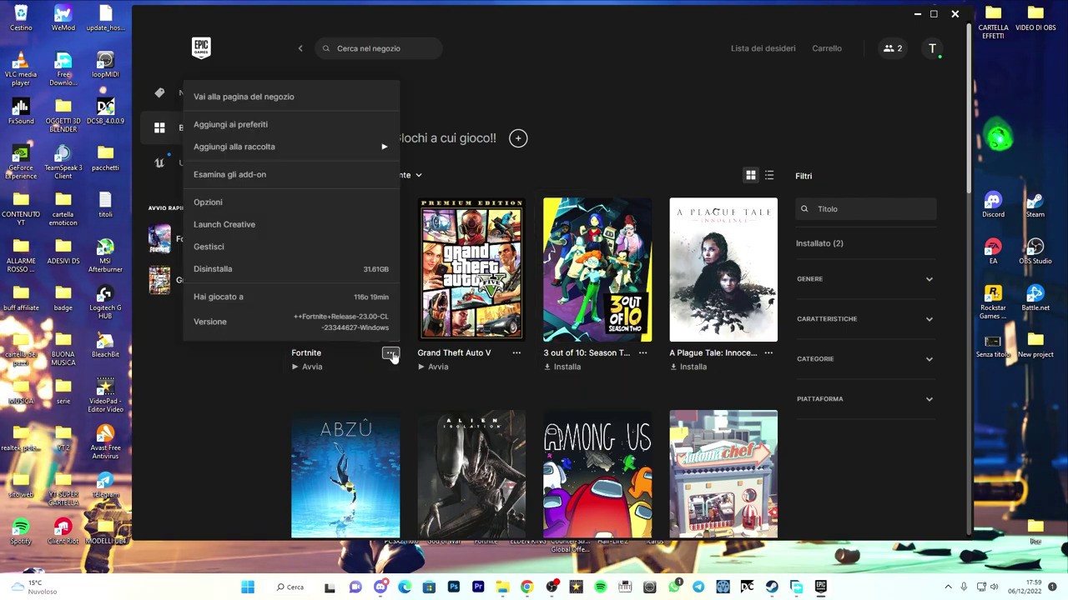
click(221, 251)
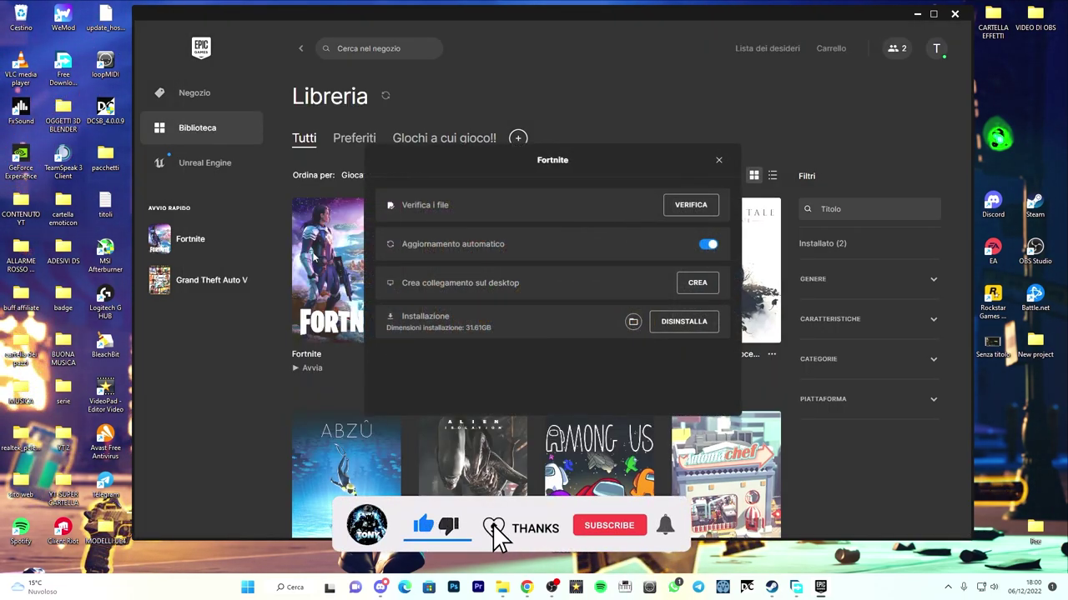
click(632, 322)
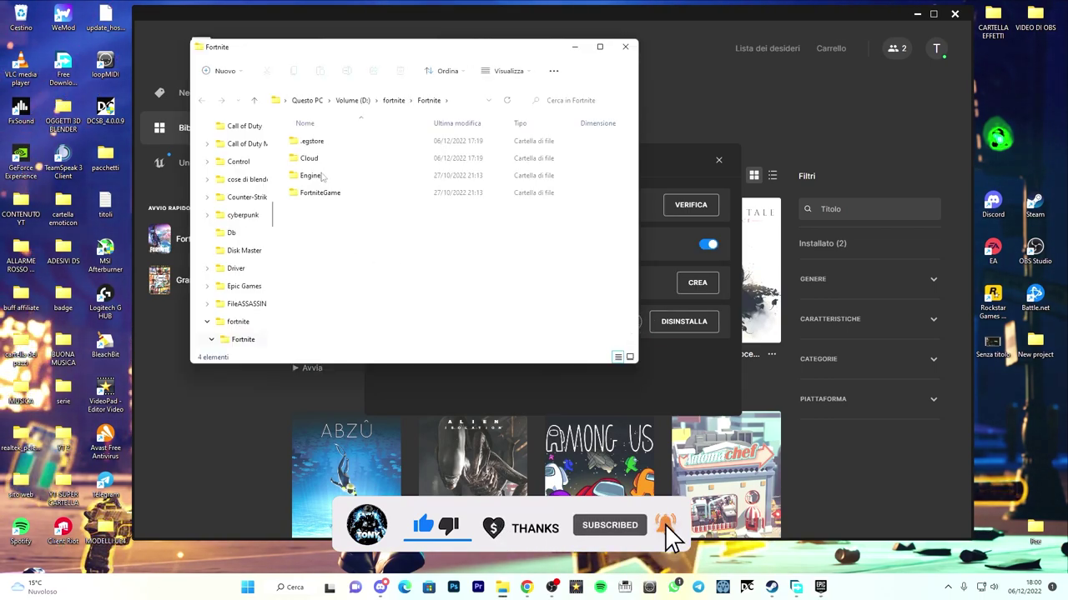
Navigate from the Fortnite installation folder to FortniteGame > Binaries > Win64 > EasyAntiCheat.
click(327, 195)
double_click(327, 194)
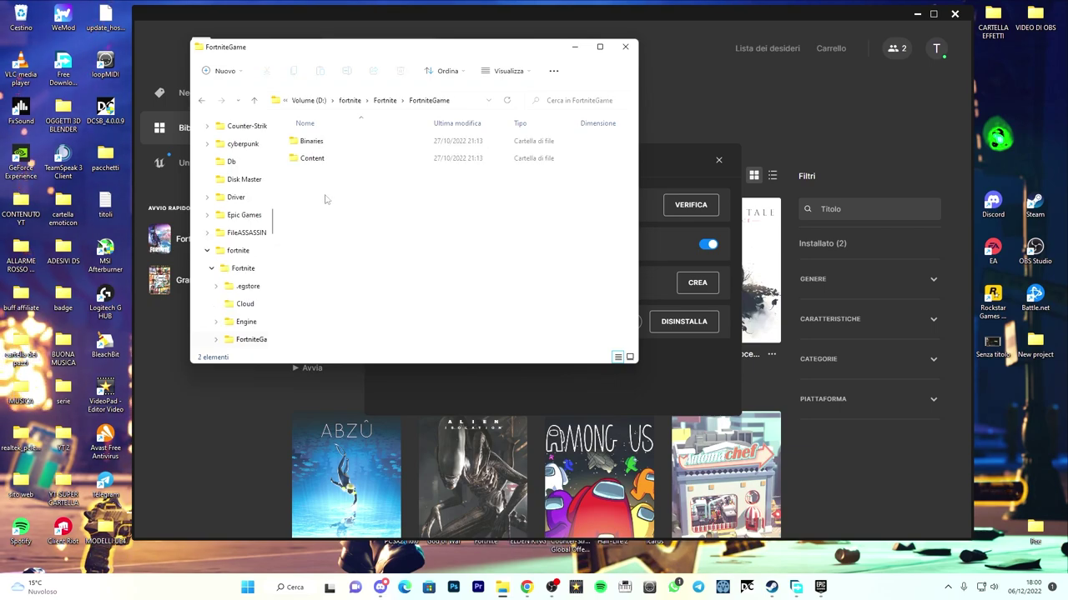
double_click(321, 142)
double_click(321, 142)
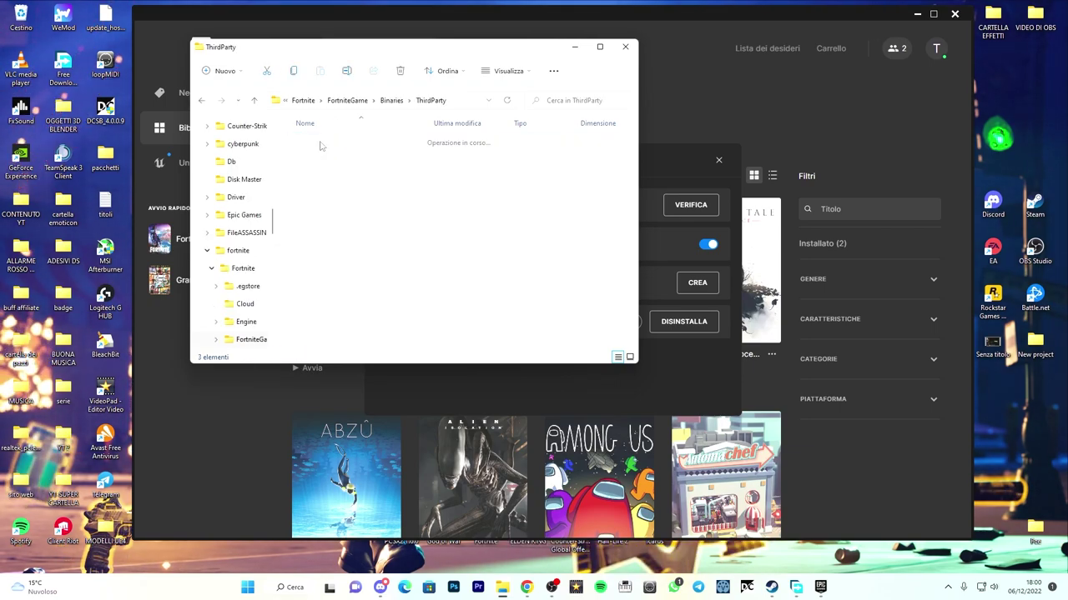
click(202, 99)
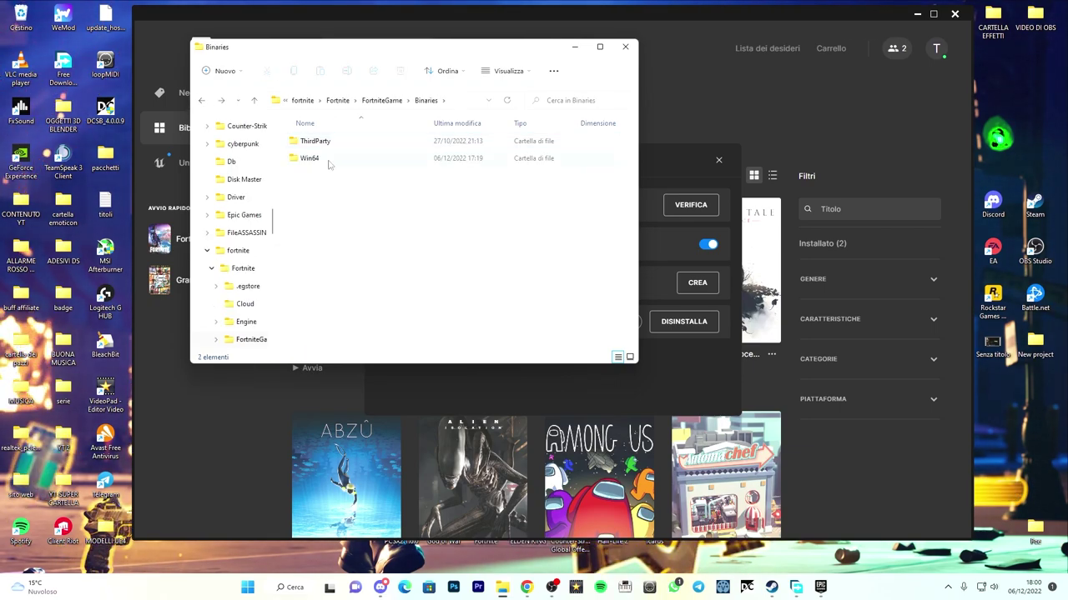
double_click(326, 159)
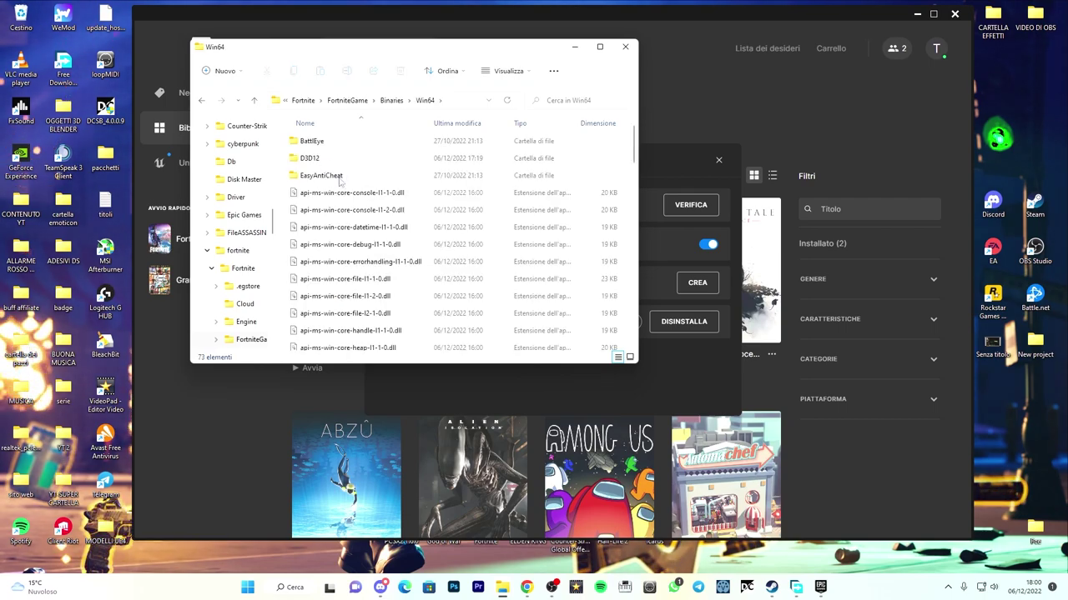
double_click(321, 176)
Launch EasyAntiCheat_Setup and repair Easy Anti-Cheat for Current (Game 217).
click(337, 211)
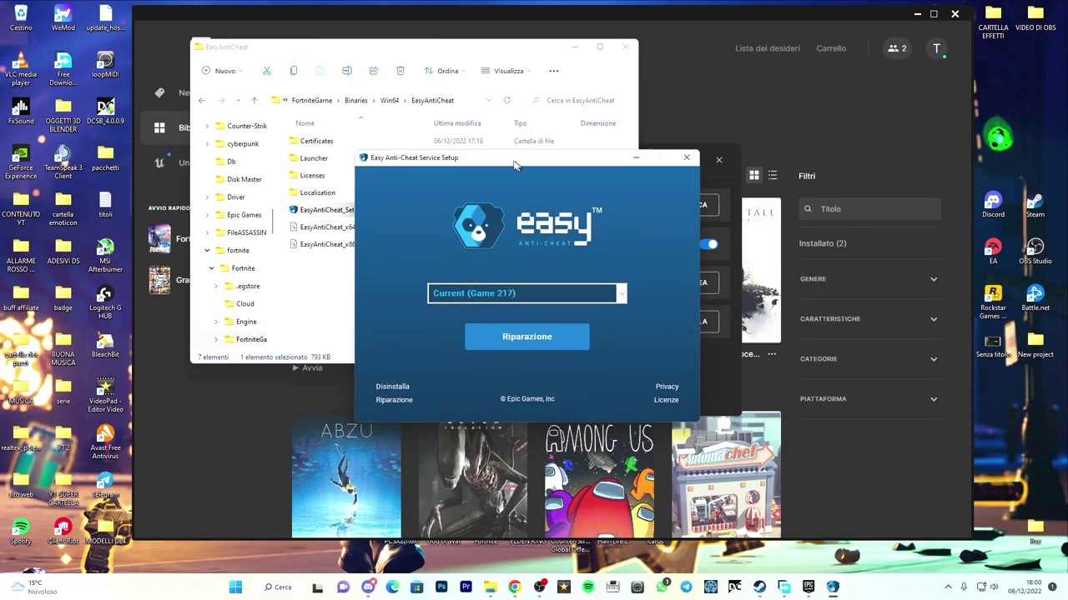
click(575, 293)
click(429, 249)
click(527, 334)
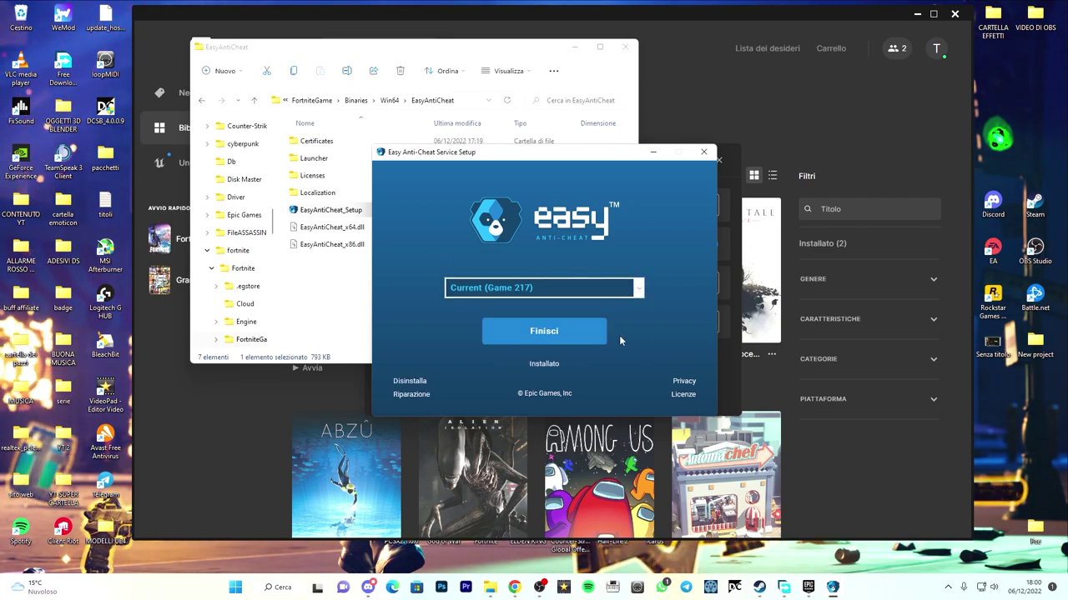
Try to repair Easy Anti-Cheat for Game 12, and close the setup and folder windows.
click(497, 292)
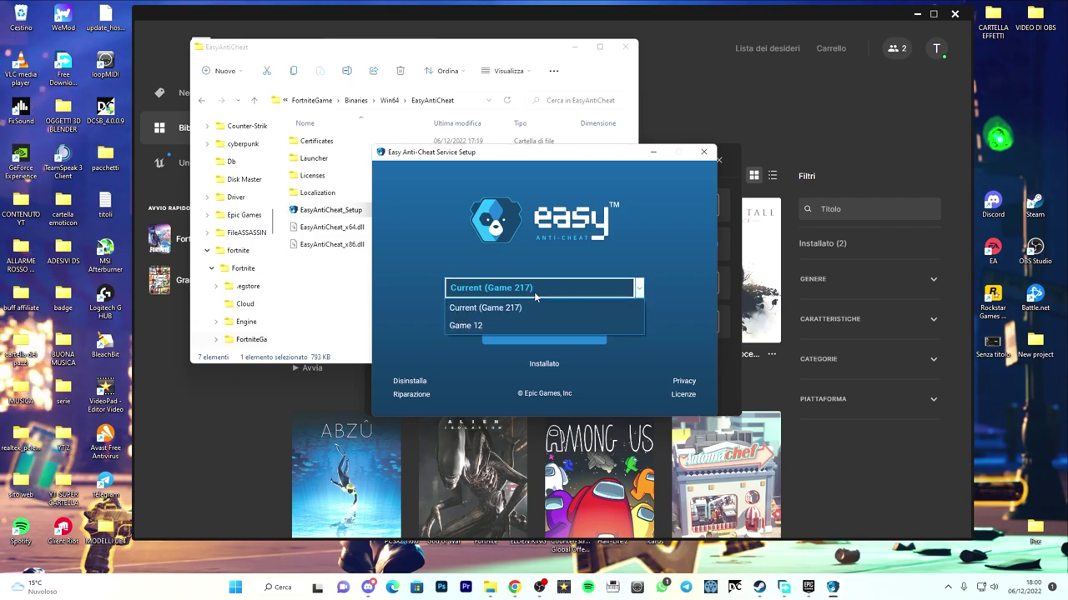
click(474, 326)
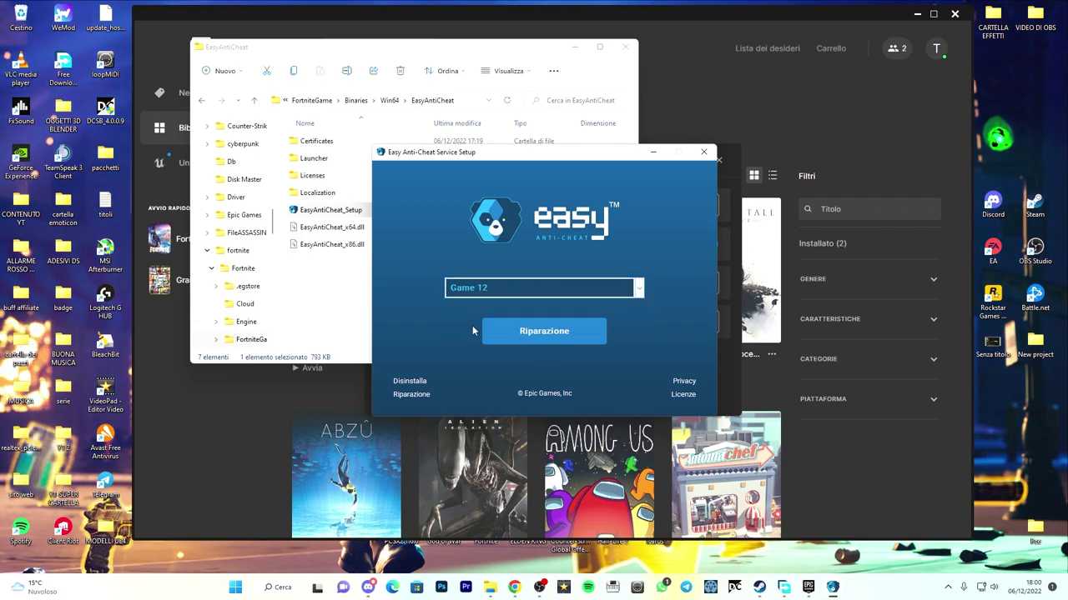
click(561, 331)
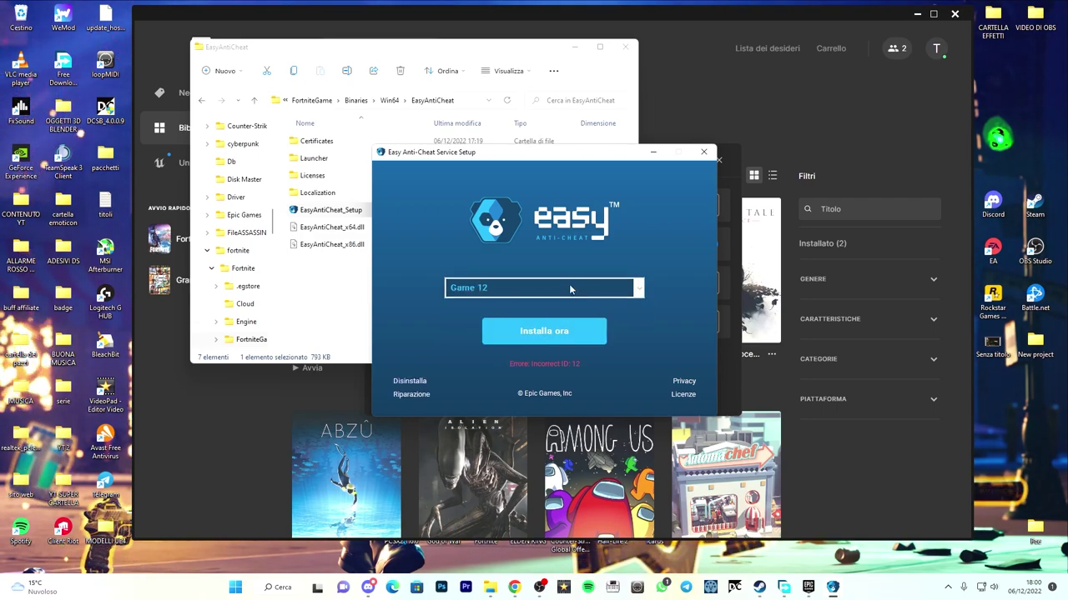
click(703, 152)
click(639, 64)
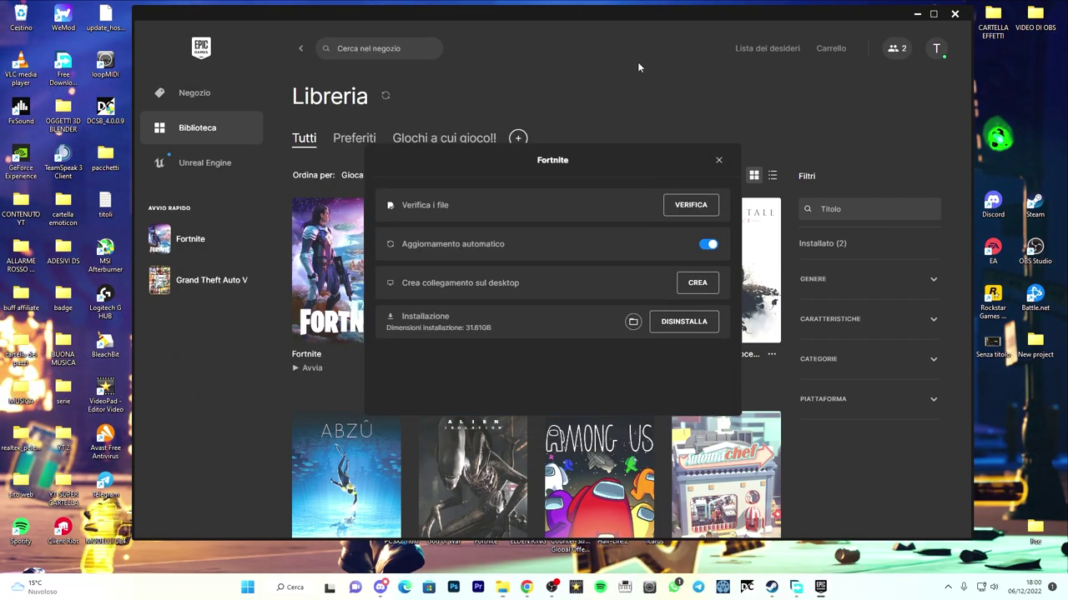
Close Fortnite's management options and minimize the Epic Games Launcher.
click(719, 161)
mouse_move(643, 23)
mouse_down()
mouse_move(581, 25)
mouse_move(629, 28)
mouse_up()
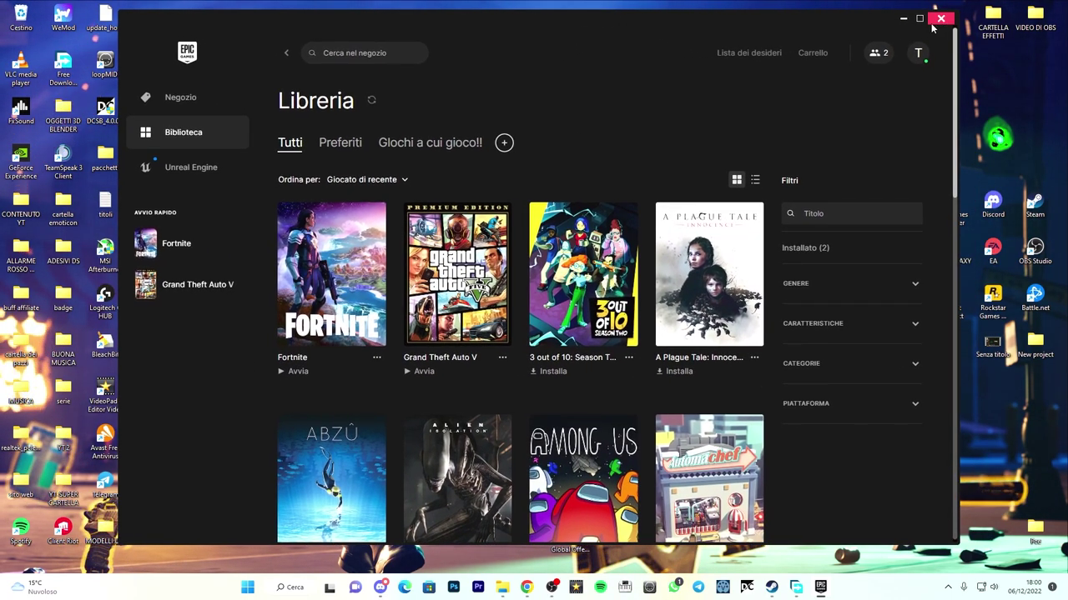
click(901, 18)
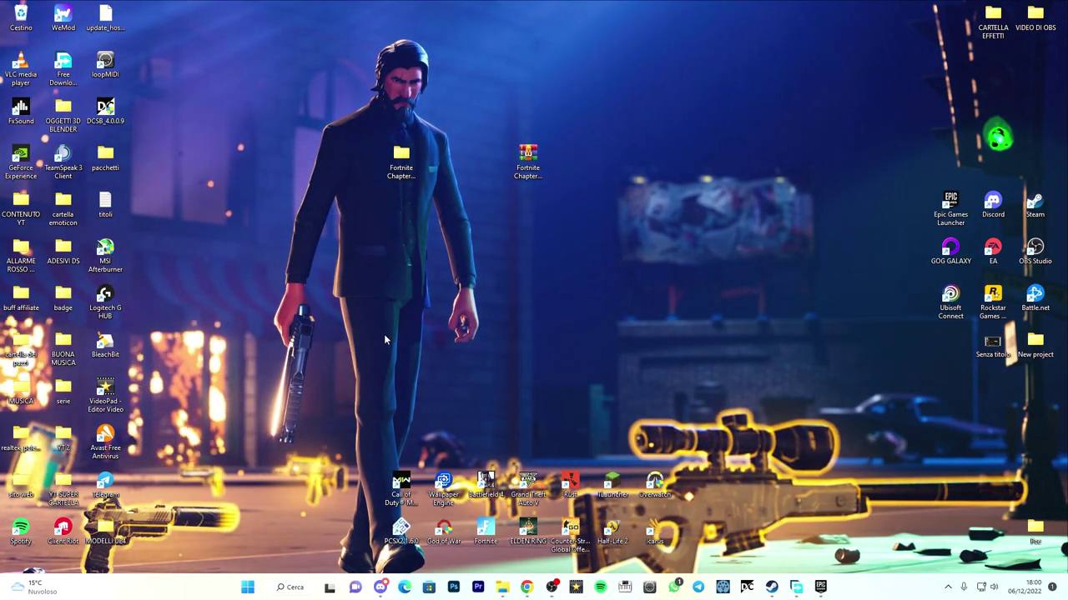
Open the %appdata% folder through the Run dialog, look through its subfolders, and close it.
key(super+r)
drag(134, 462, 321, 357)
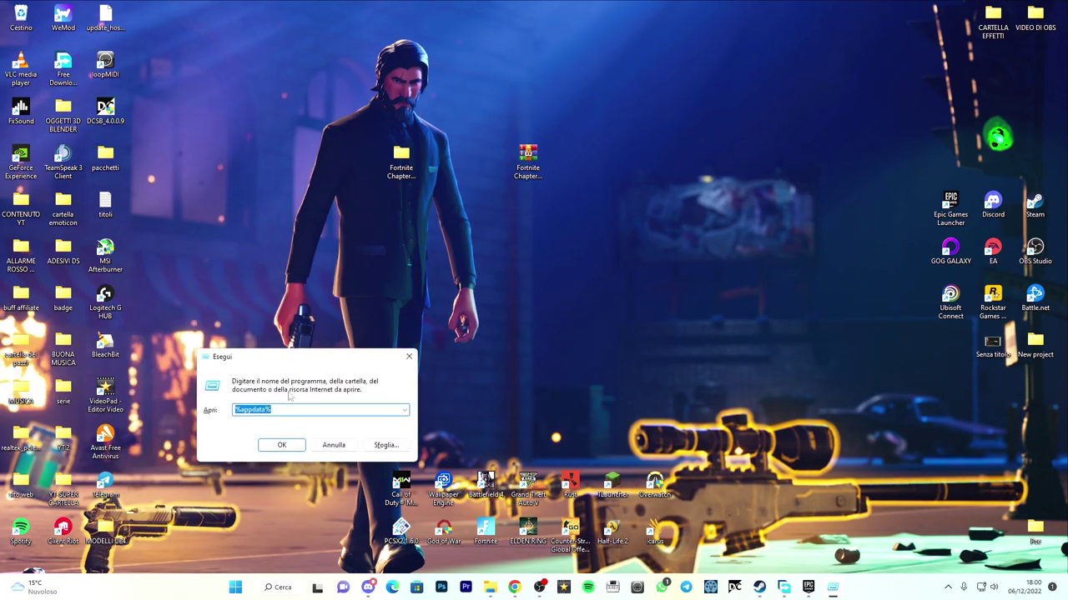
key(Return)
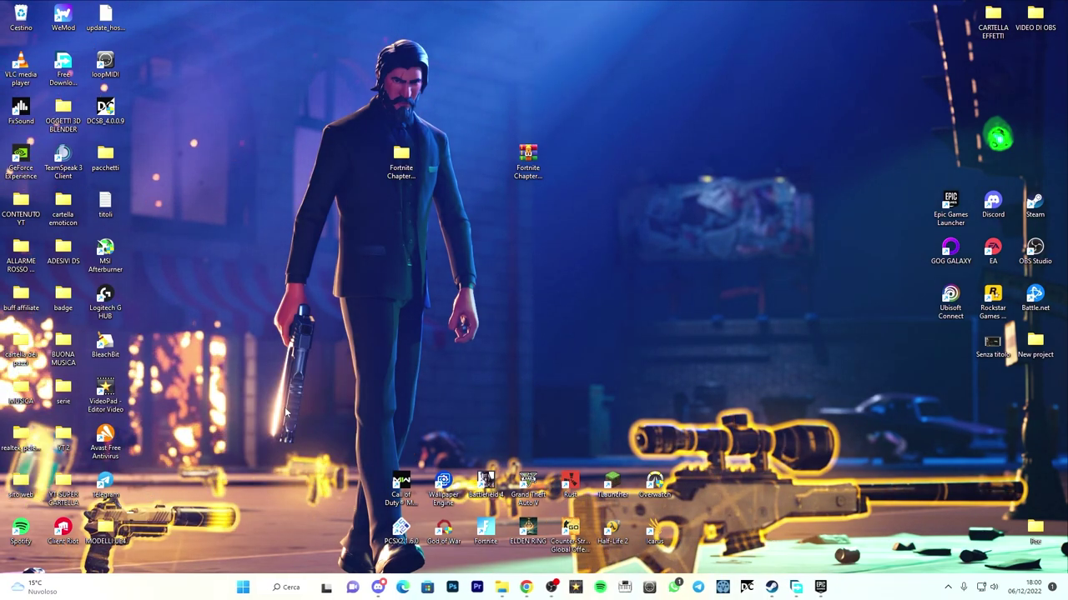
scroll(403, 265, down, 8)
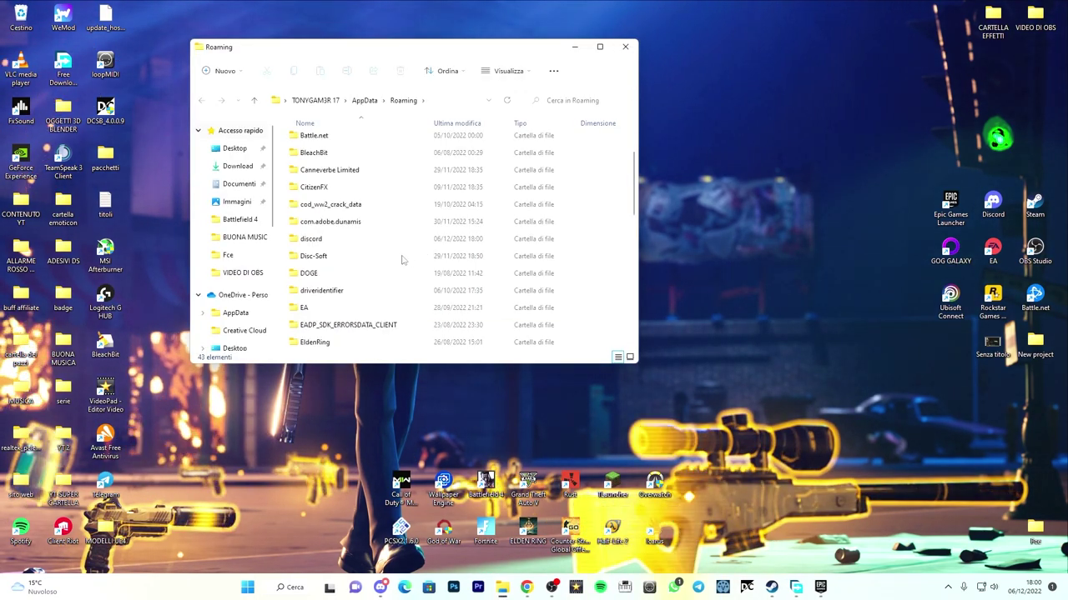
scroll(400, 261, up, 2)
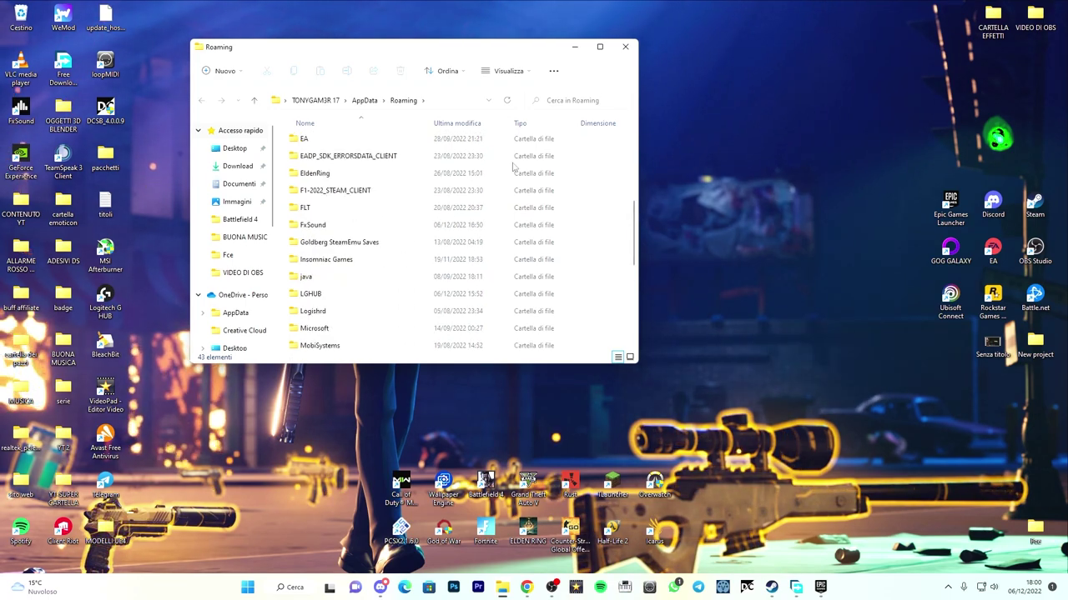
click(625, 47)
Open the C:\Windows\Temp folder by running temp from the Run dialog, granting permanent access to it, and maximize its window.
key(super+r)
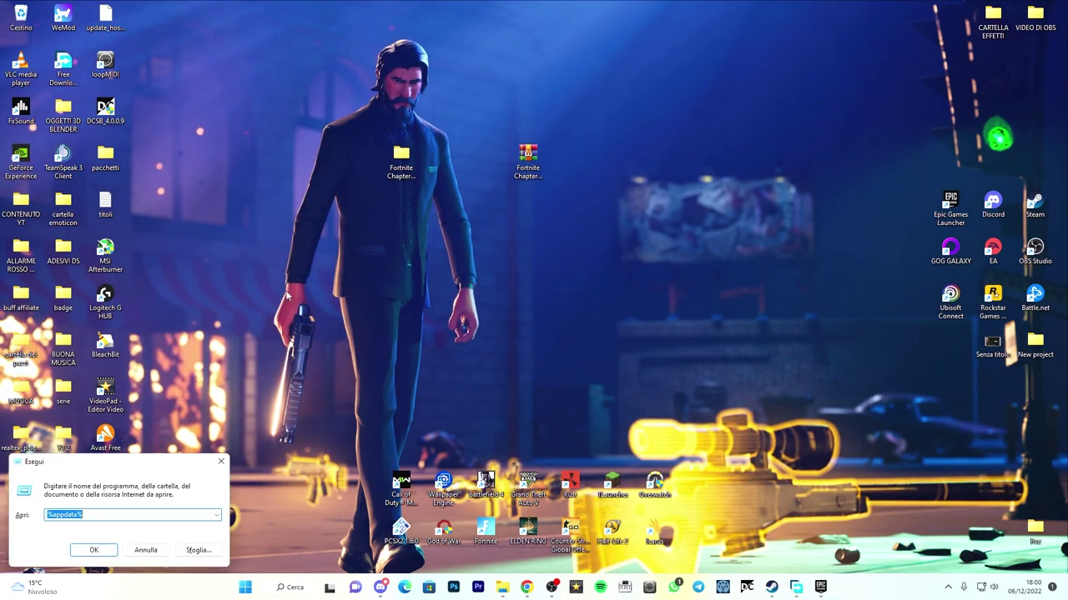
text(%temp%)
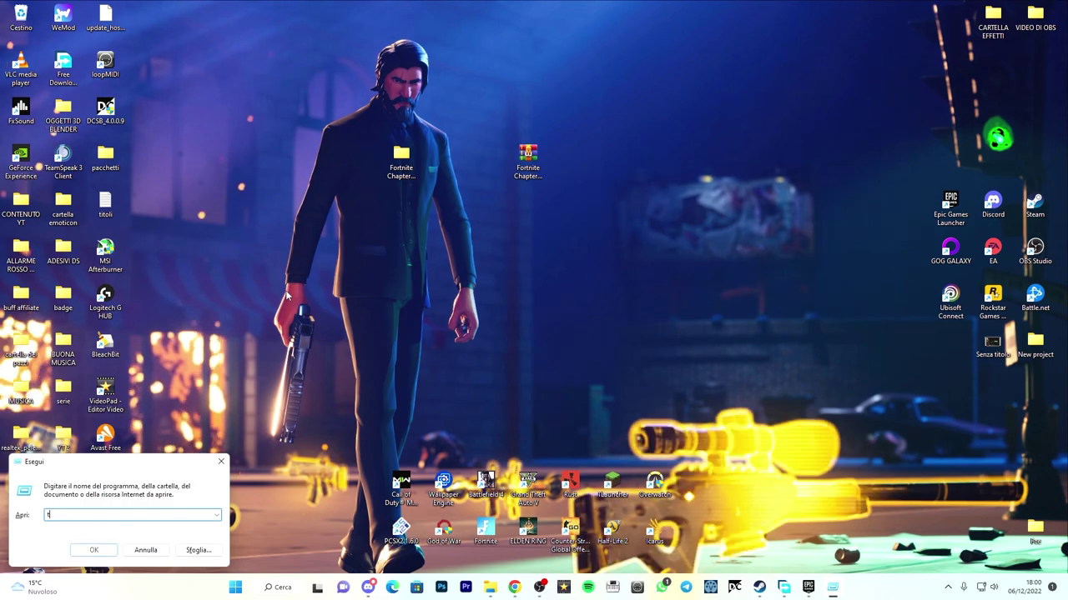
key(Return)
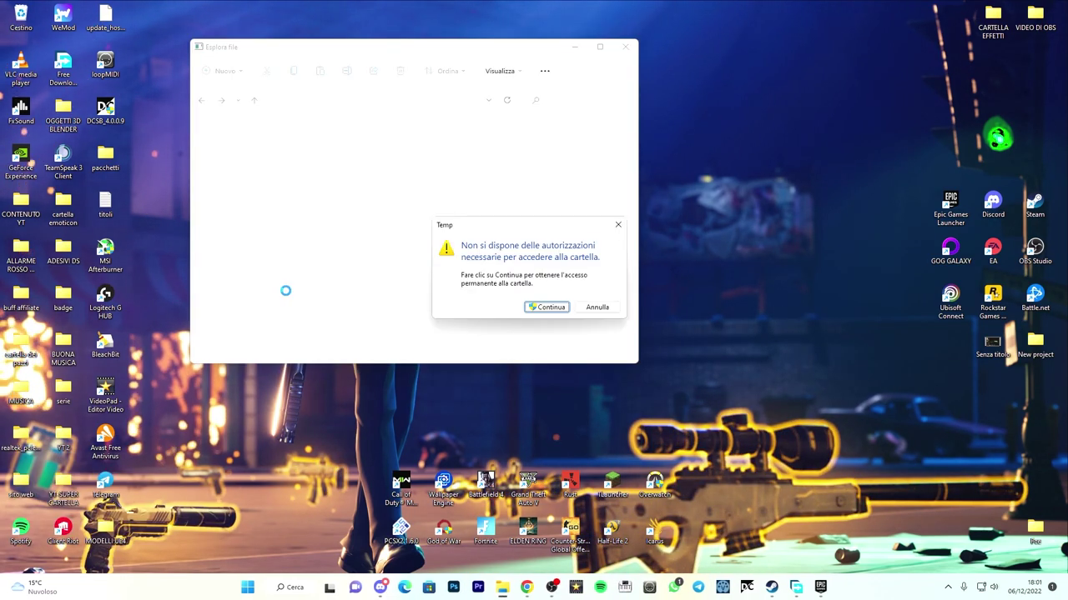
click(534, 307)
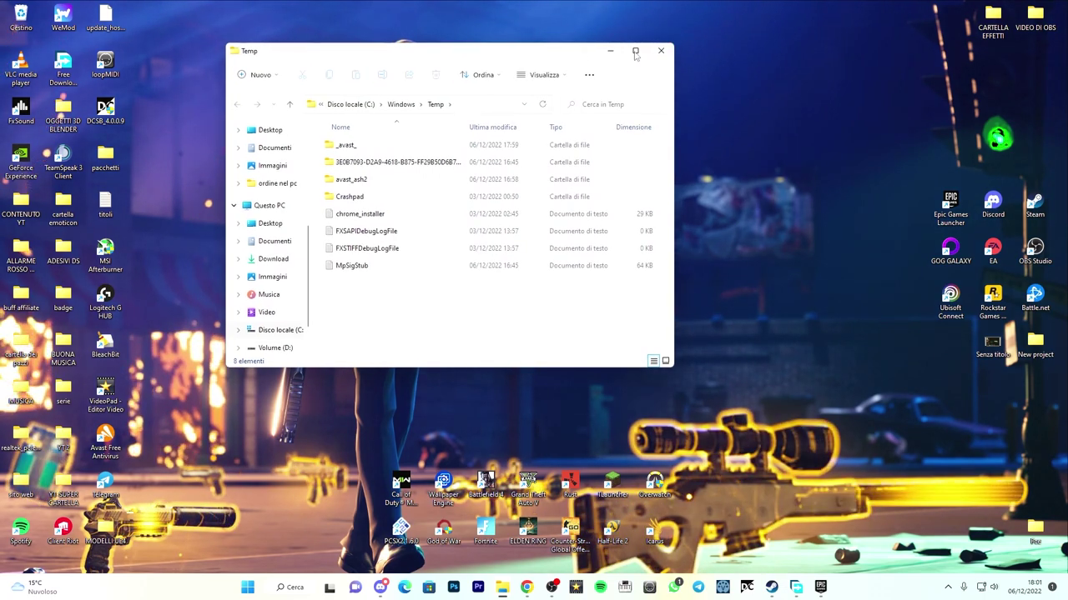
click(599, 47)
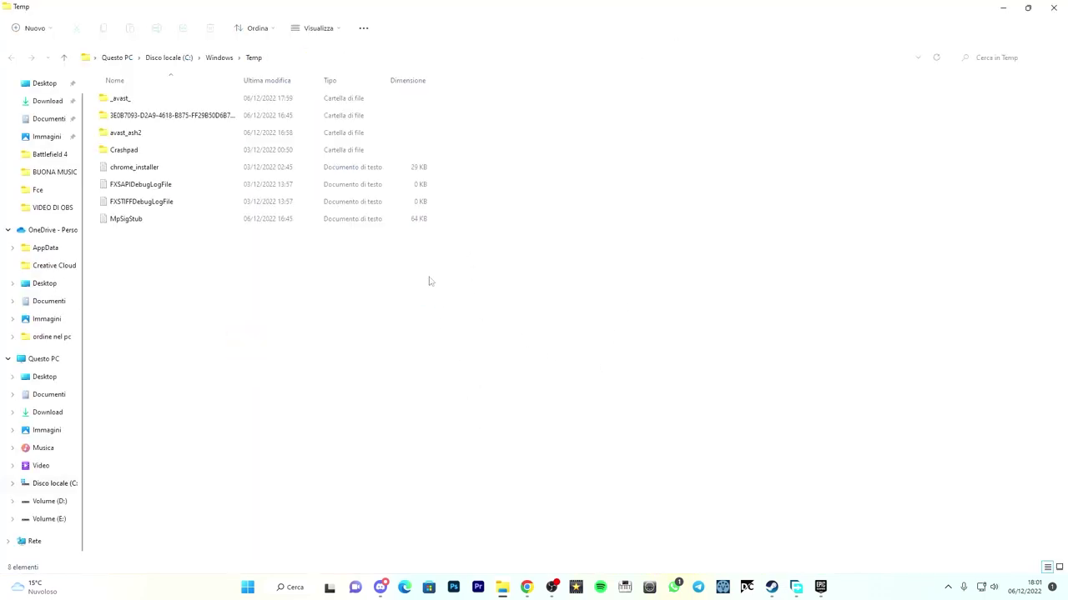
Delete everything in the Temp folder, skipping folders that are in use or need administrator permission, and close the window.
drag(367, 331, 125, 102)
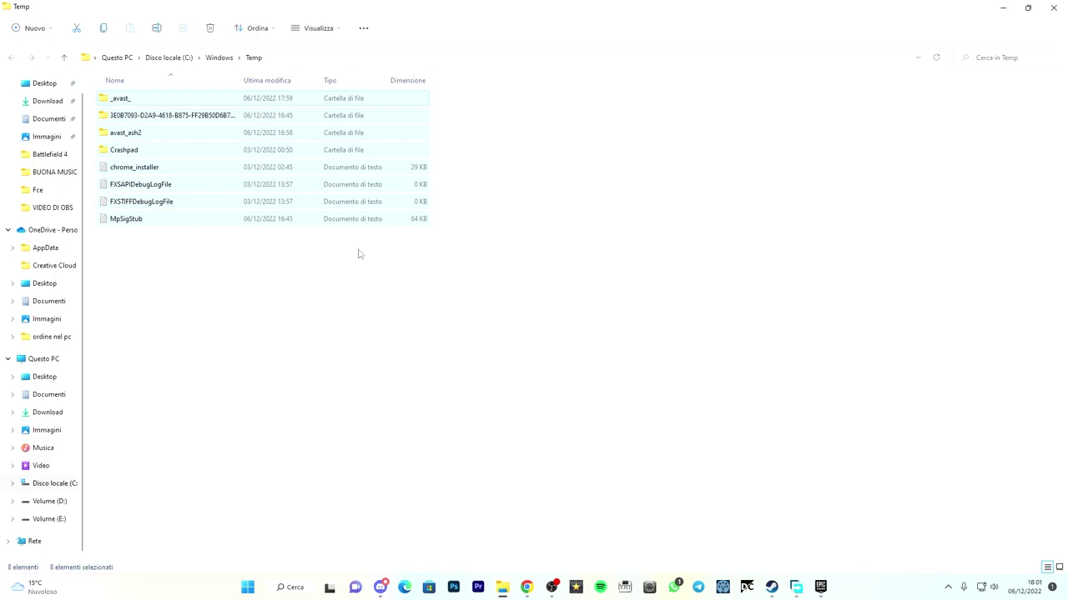
key(Delete)
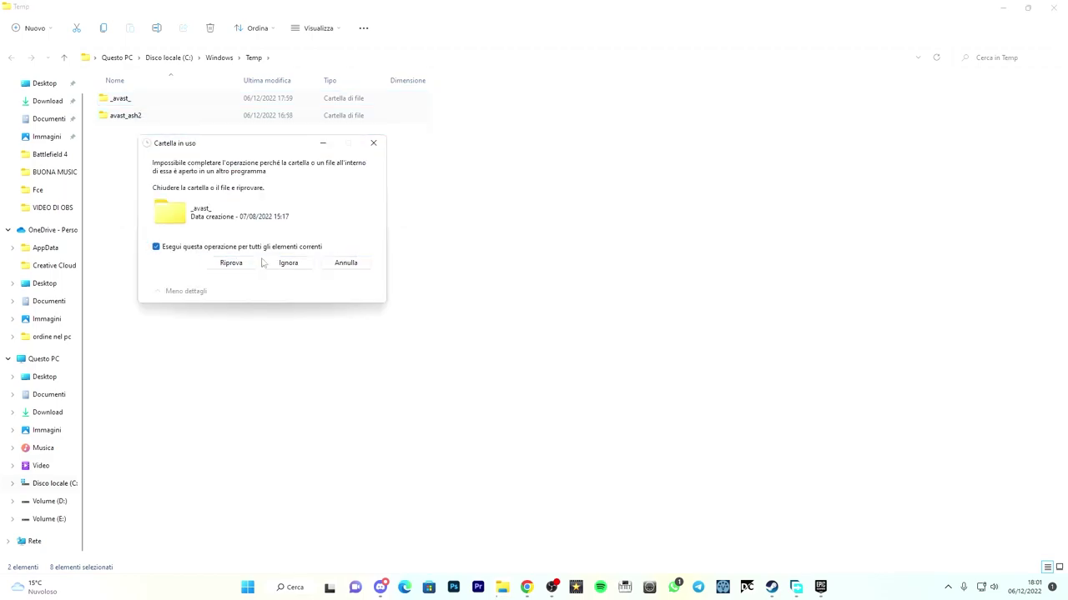
click(255, 263)
click(287, 264)
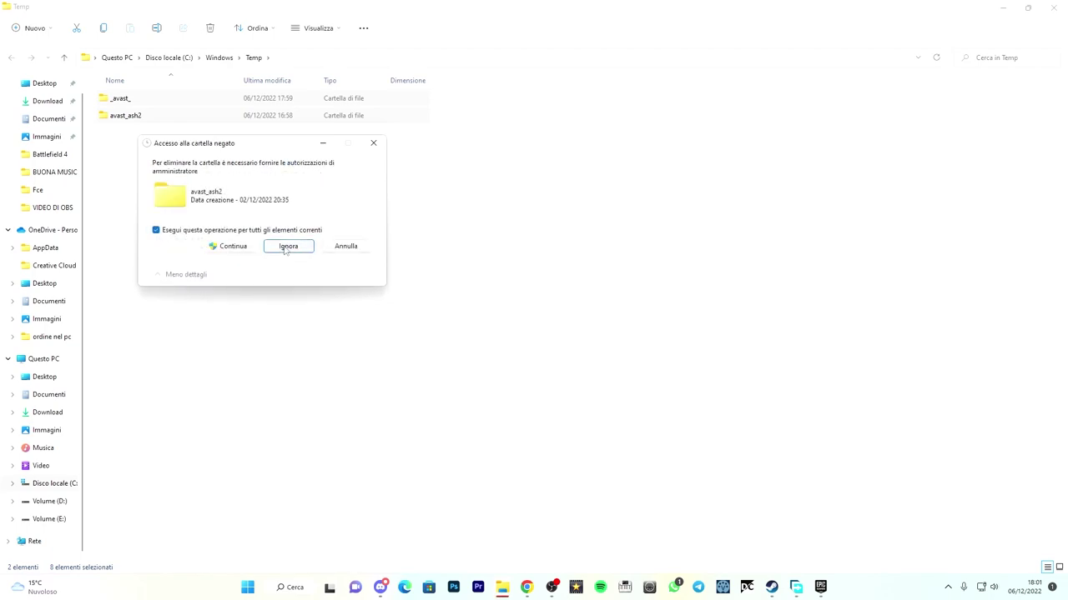
click(288, 247)
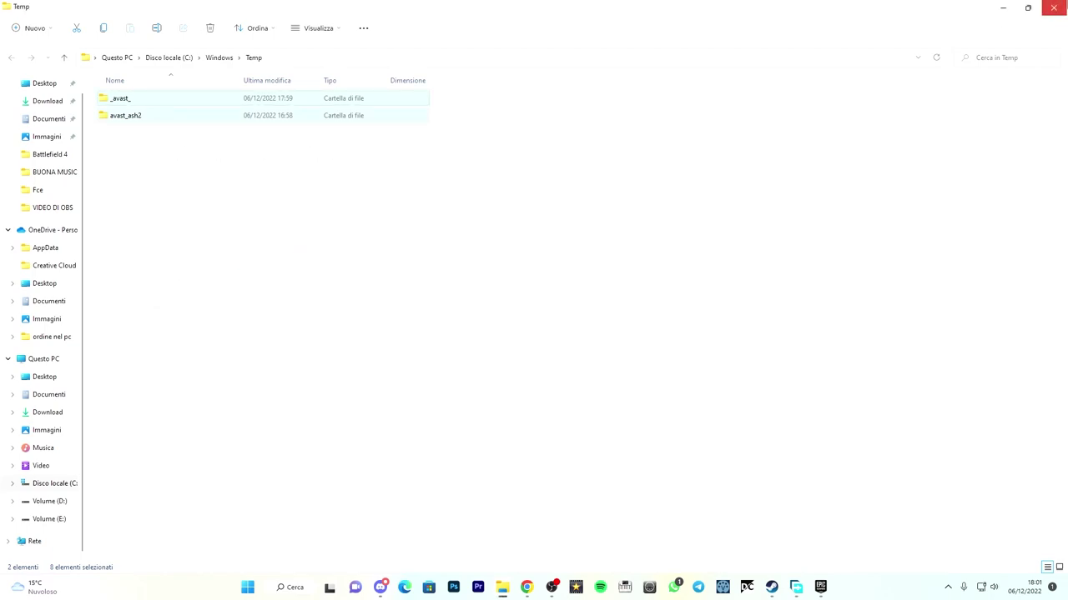
click(1052, 6)
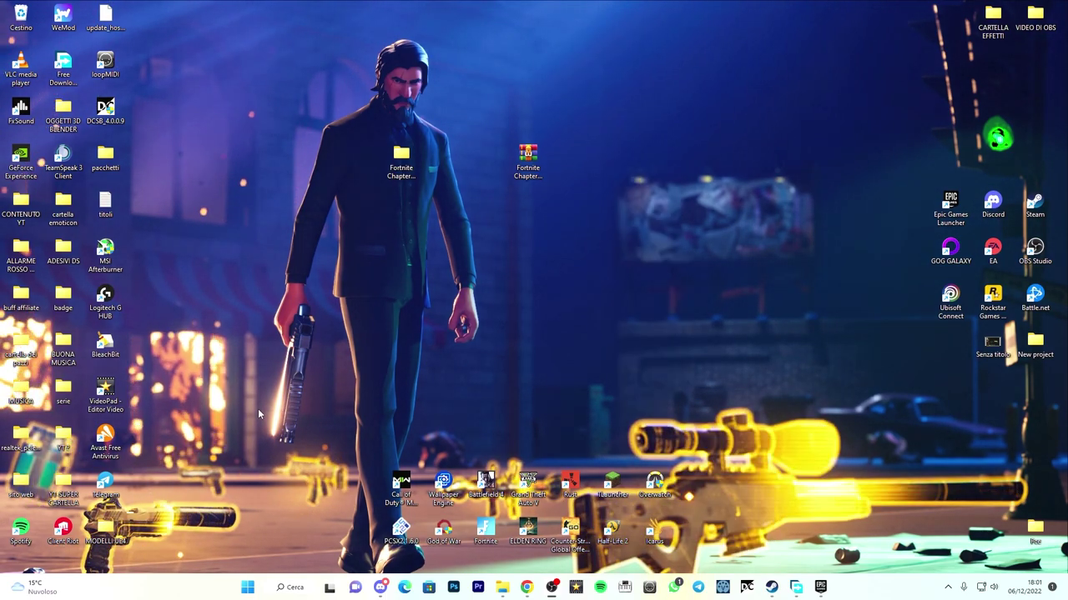
Launch BleachBit from the desktop, permanently delete the files covered by its selected cleaning options, and close it.
drag(124, 337, 339, 245)
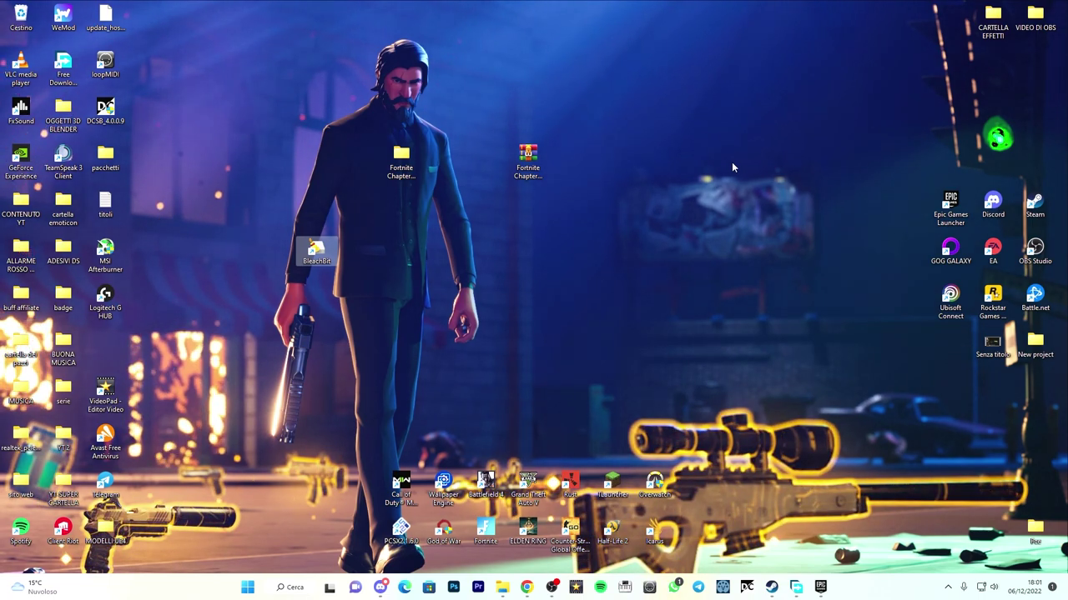
double_click(323, 250)
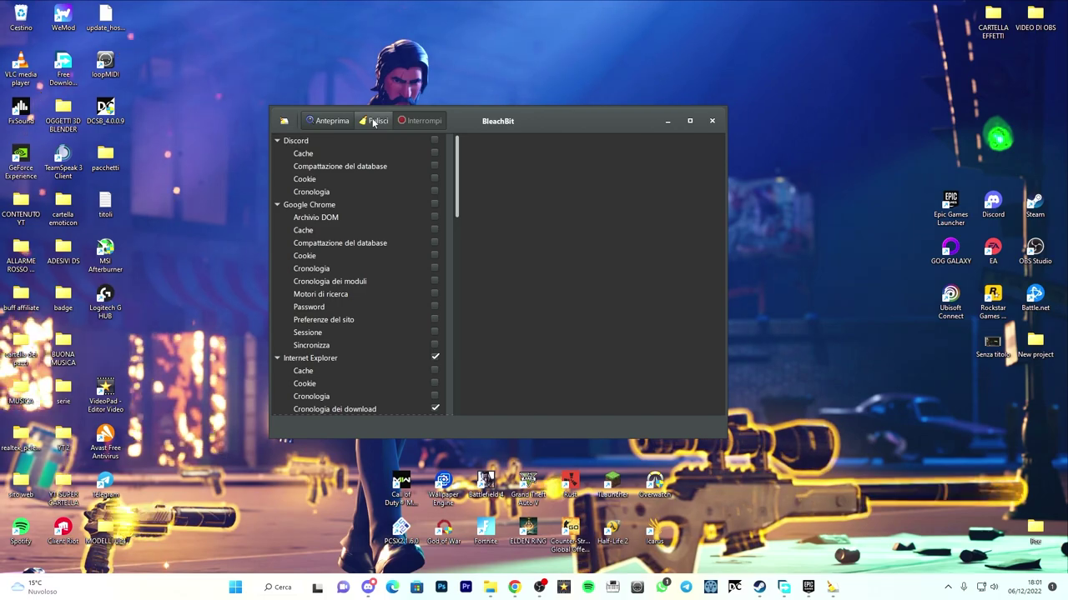
click(376, 121)
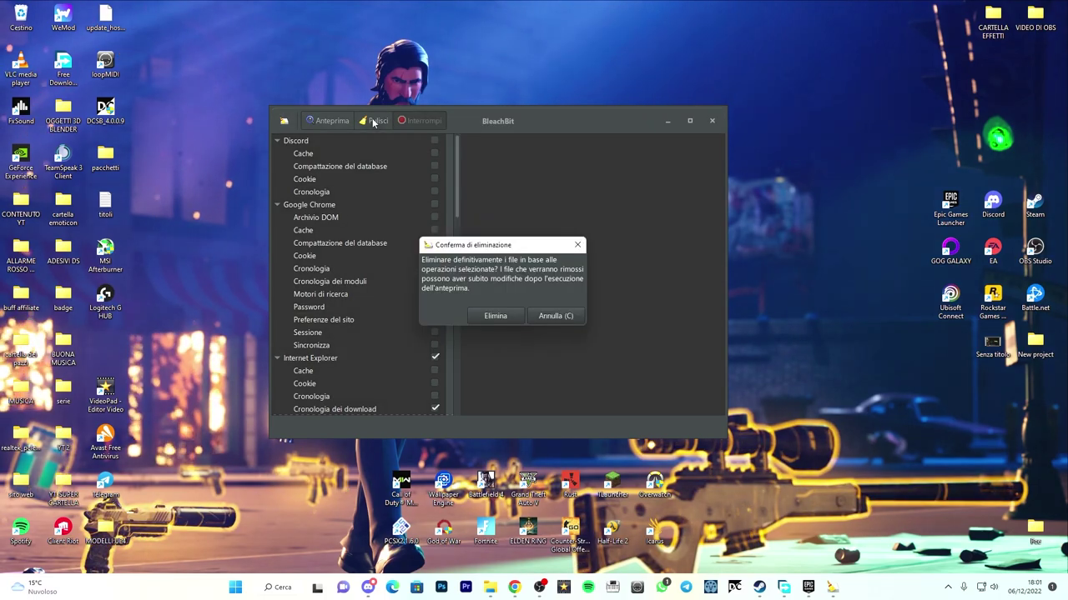
click(505, 315)
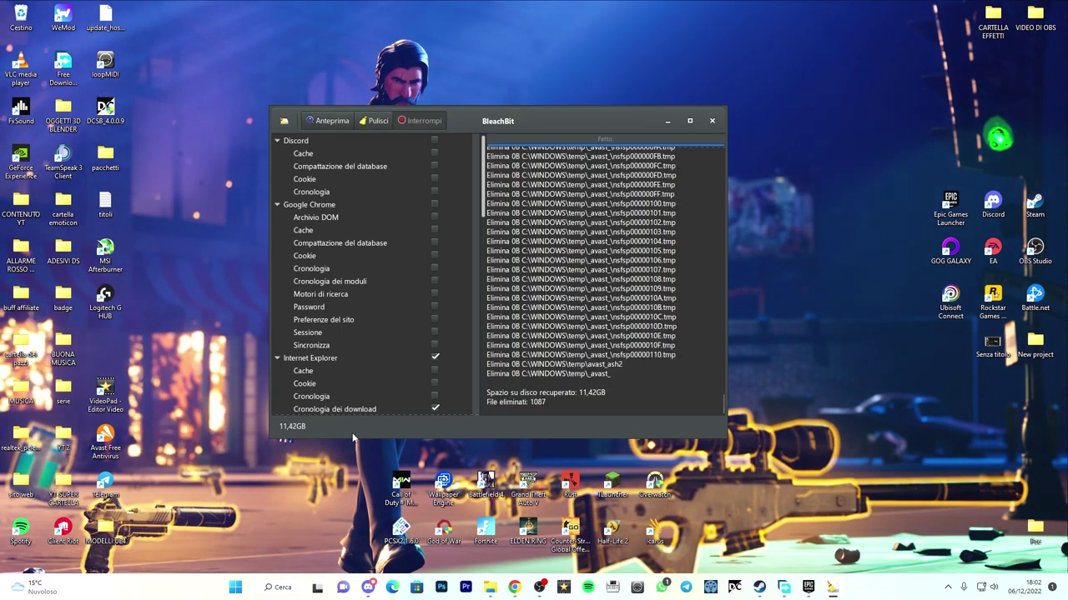
click(713, 122)
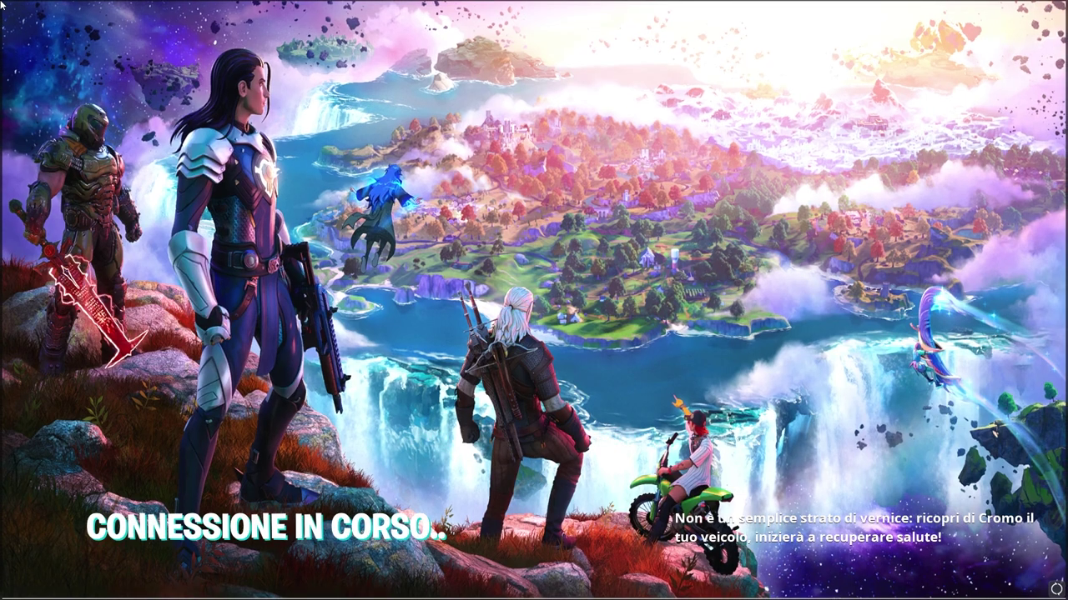
Switch to Fortnite and continue from its connection screen to the lobby.
key(Escape)
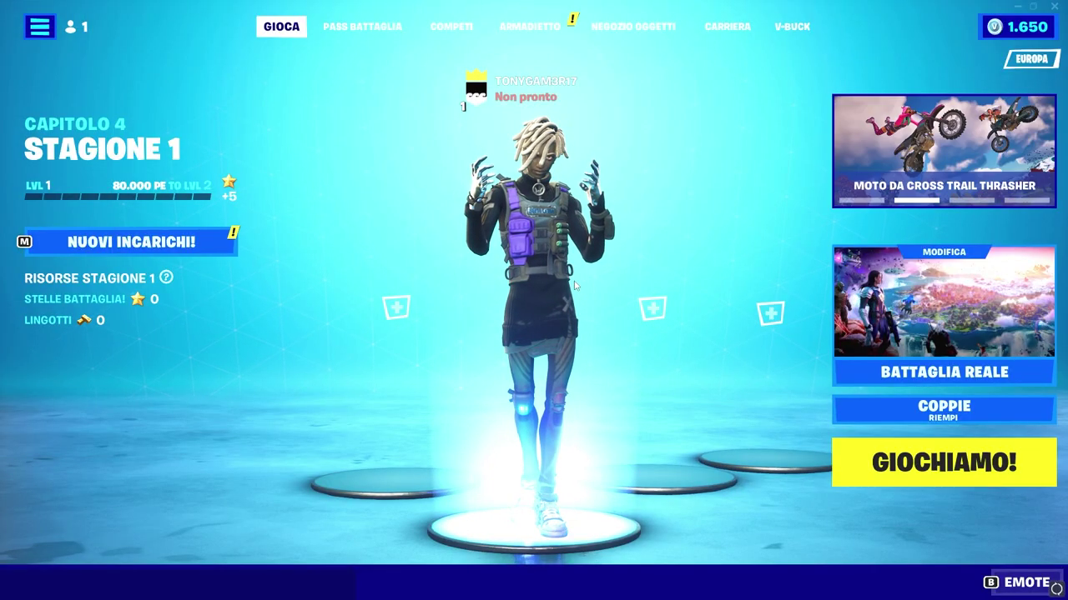